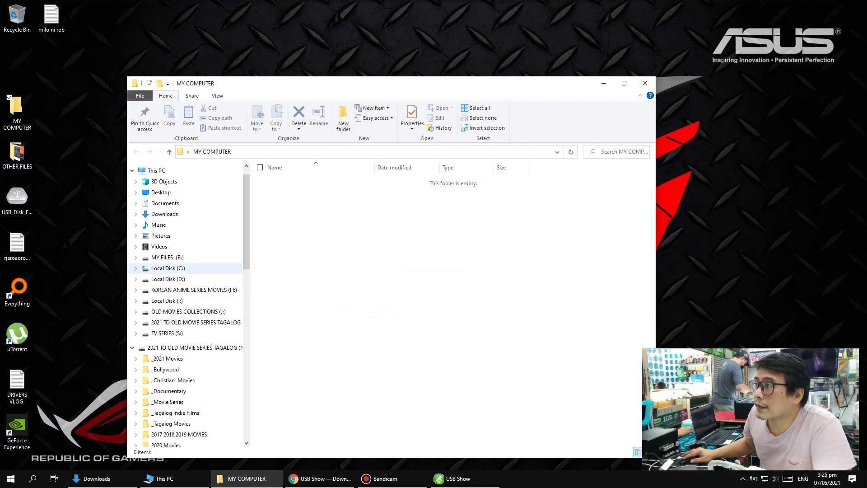
Step: Check the combined properties of the $RECYCLE.BIN, Android and LOST.DIR folders on Local Disk (D:), and close the folder window
{"action": "left_click", "coordinate": [157, 171]}
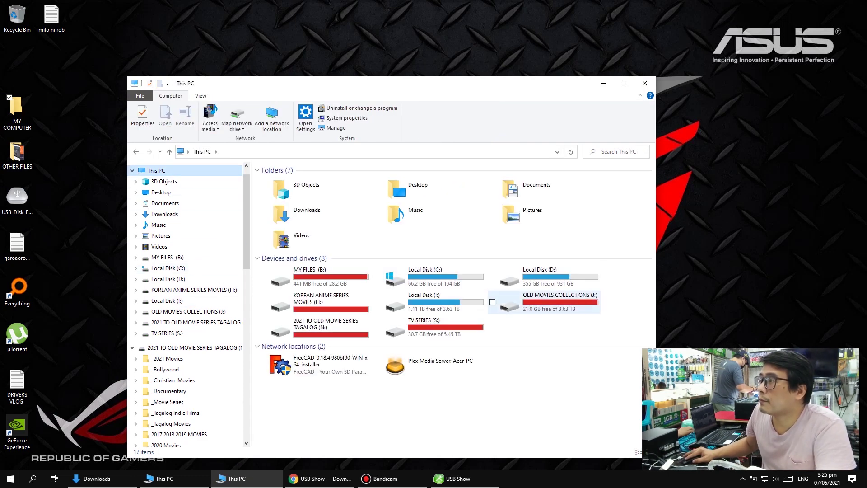
{"action": "left_click", "coordinate": [544, 276]}
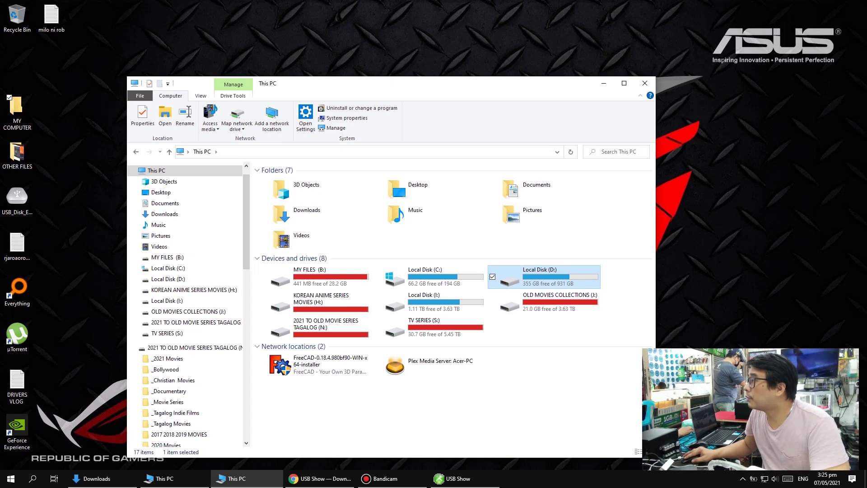
{"action": "double_click", "coordinate": [541, 275]}
{"action": "left_click_drag", "start_coordinate": [394, 249], "coordinate": [253, 163]}
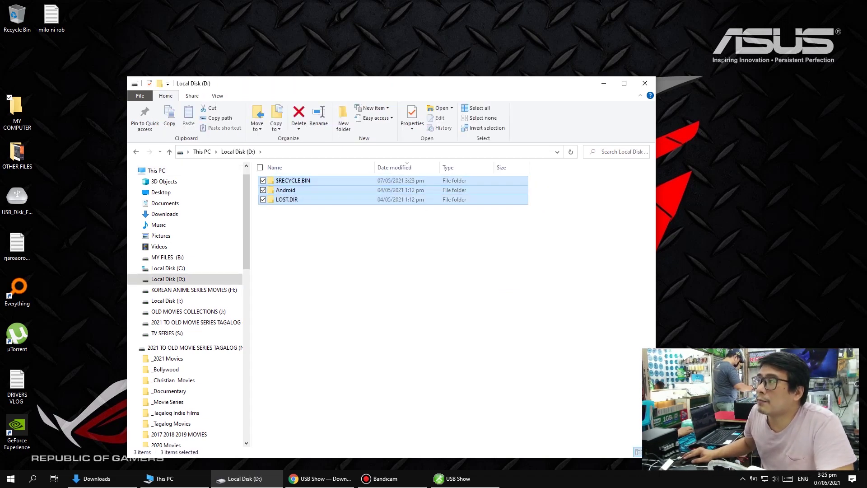
{"action": "right_click", "coordinate": [339, 199]}
{"action": "left_click", "coordinate": [235, 397]}
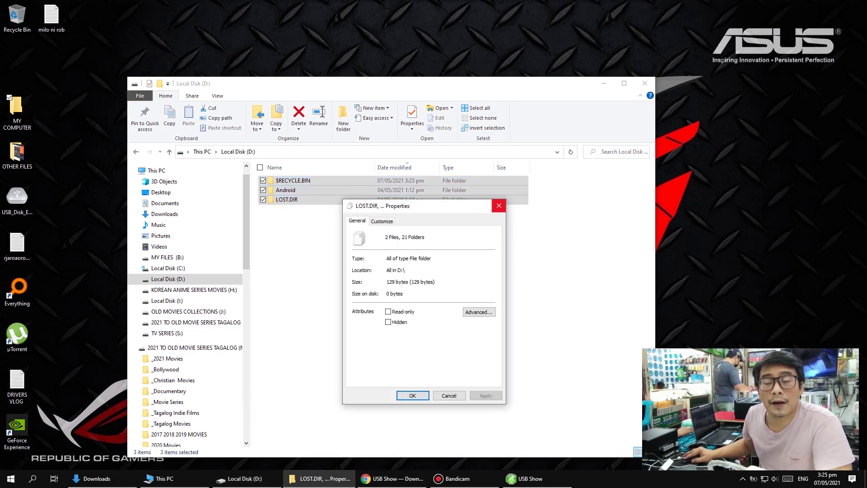
{"action": "left_click", "coordinate": [499, 206]}
{"action": "left_click", "coordinate": [645, 83]}
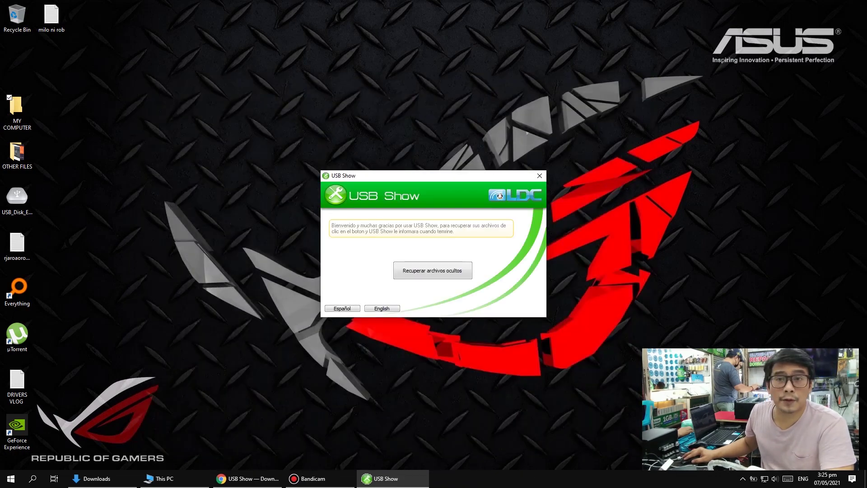
Step: Switch USB Show to English and start the recovery of hidden files on Local Disk (D:)
{"action": "left_click_drag", "start_coordinate": [434, 176], "coordinate": [411, 174]}
{"action": "left_click", "coordinate": [409, 307]}
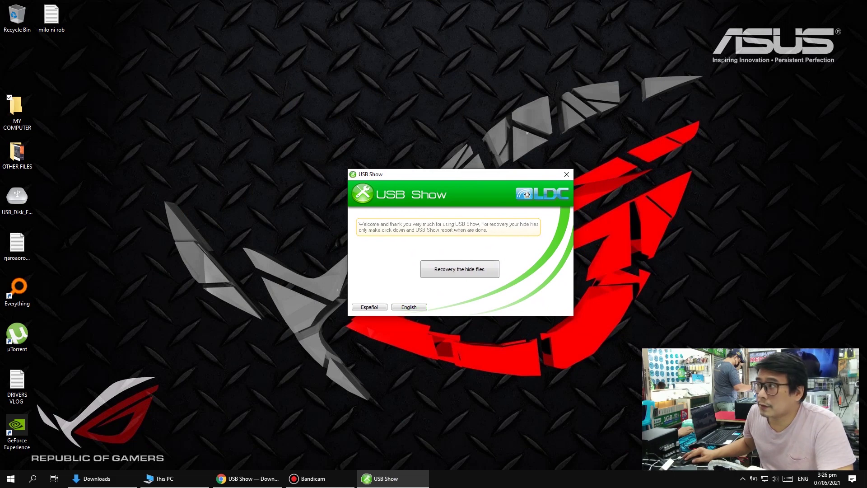
{"action": "left_click", "coordinate": [460, 269]}
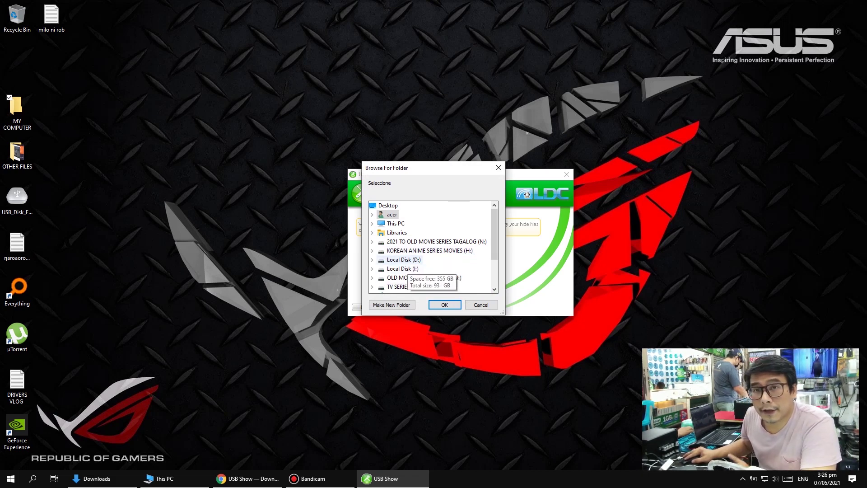
{"action": "left_click", "coordinate": [403, 260]}
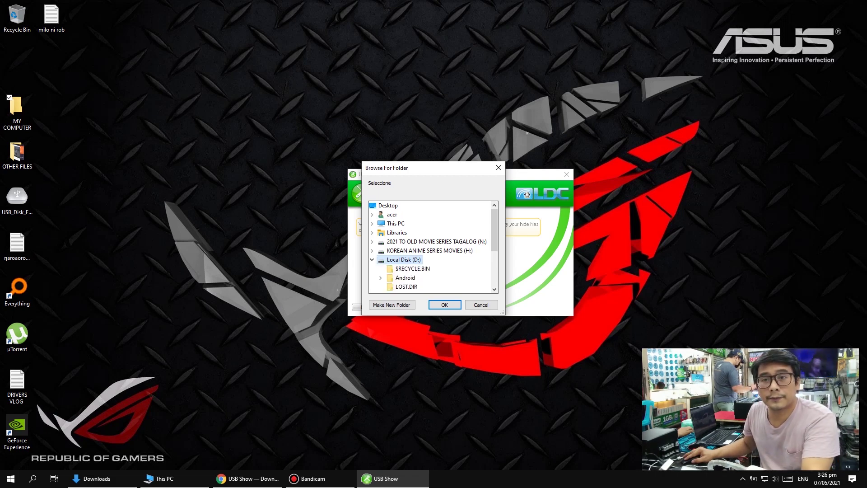
{"action": "left_click", "coordinate": [444, 304]}
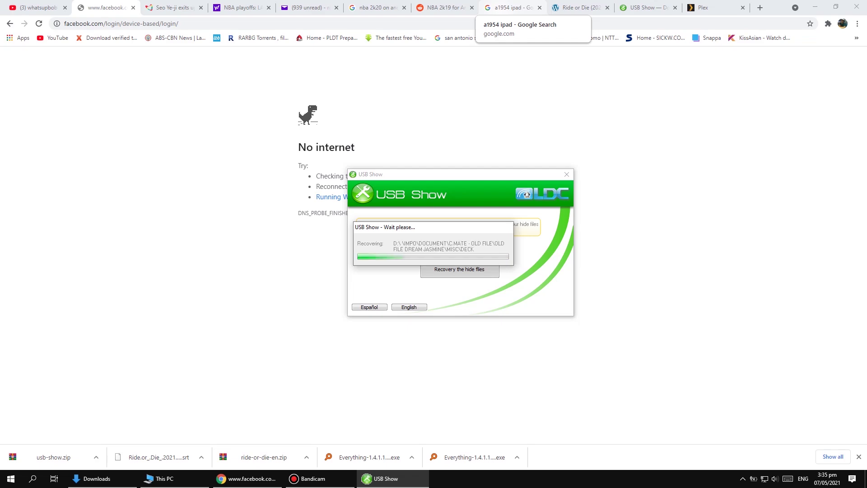
Step: Bring up the open This PC window and close it while the recovery runs
{"action": "left_click", "coordinate": [174, 478]}
{"action": "left_click", "coordinate": [146, 255]}
{"action": "left_click", "coordinate": [621, 57]}
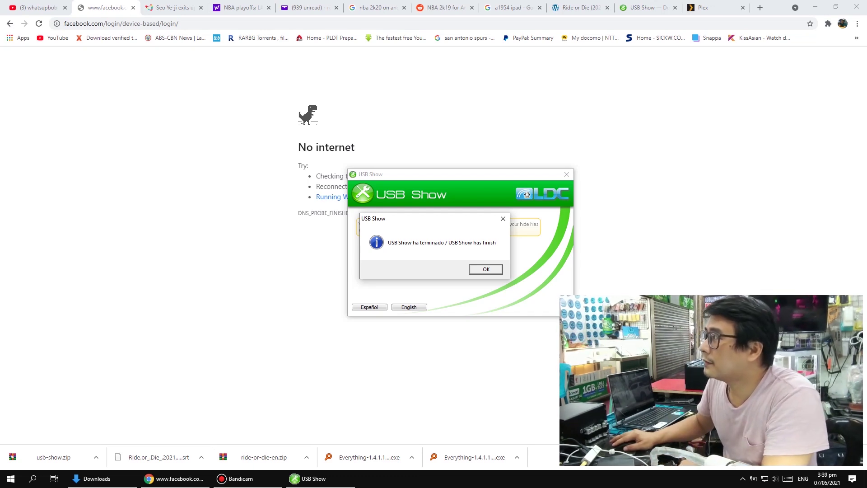
Step: Dismiss the USB Show completion notice, close the program and minimise the browser
{"action": "key", "text": "Return"}
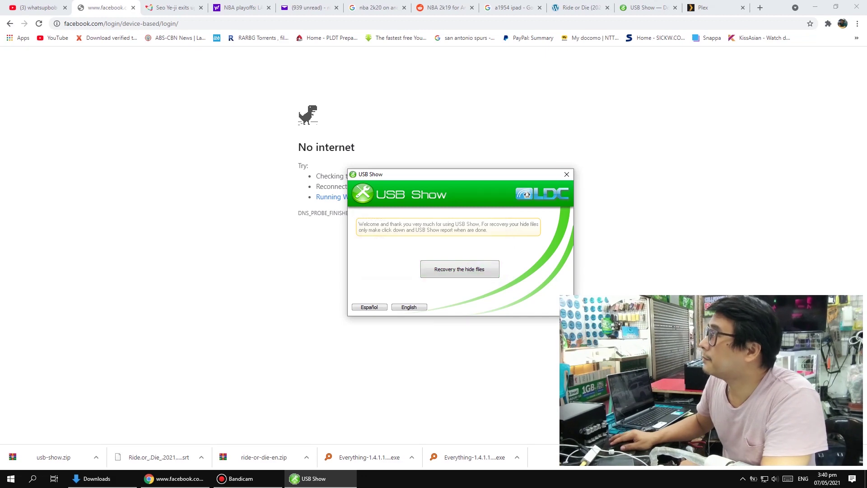
{"action": "left_click", "coordinate": [567, 174]}
{"action": "left_click", "coordinate": [815, 7]}
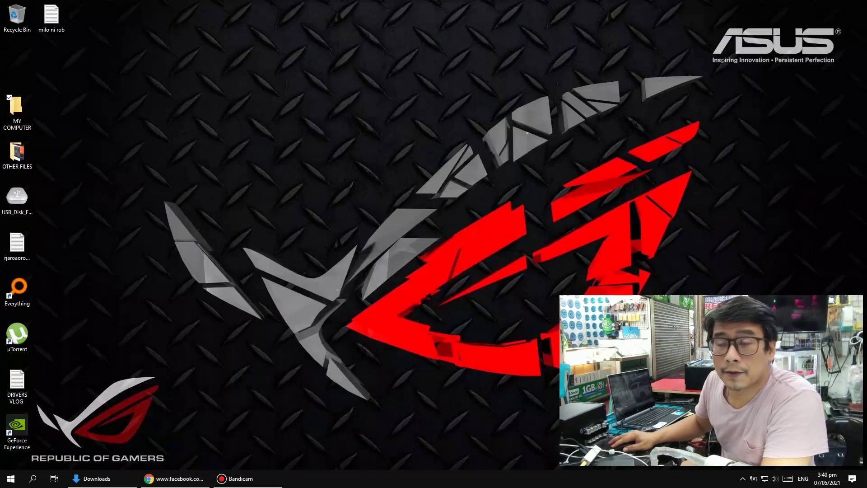
Step: Open the MY COMPUTER folder from the desktop, maximise its window and go to Local Disk (D:)
{"action": "double_click", "coordinate": [17, 112]}
{"action": "key", "text": "Return"}
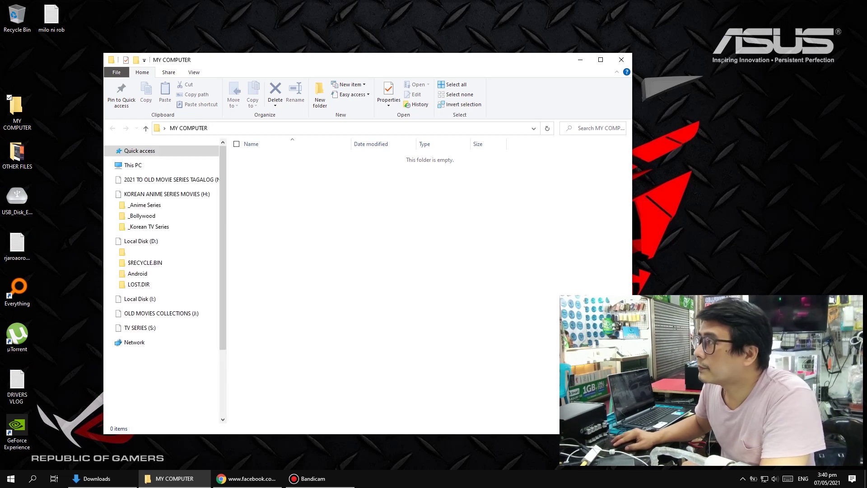
{"action": "left_click", "coordinate": [133, 165]}
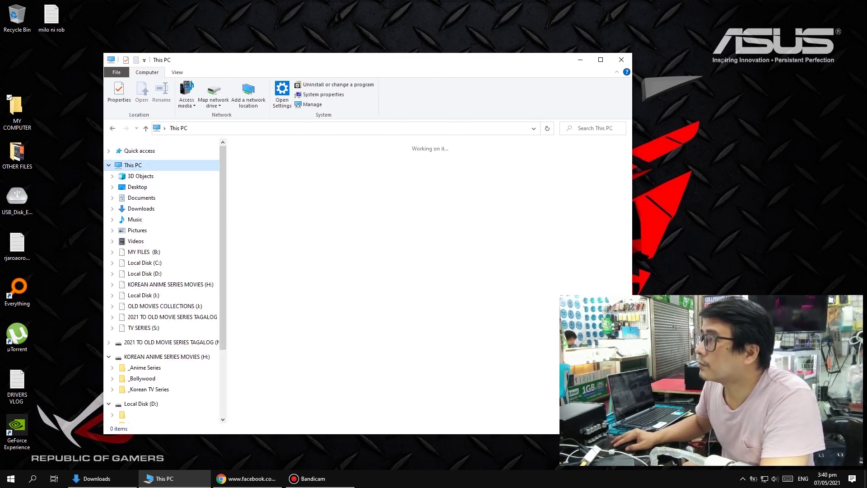
{"action": "left_click", "coordinate": [600, 59]}
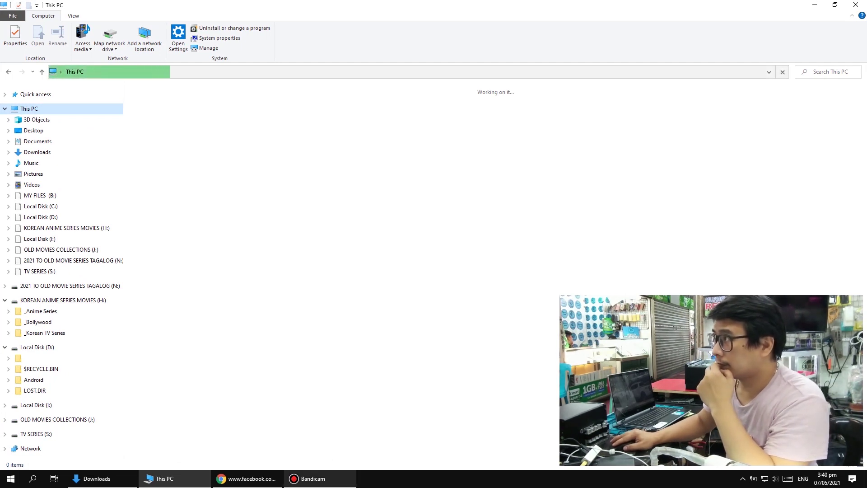
{"action": "left_click", "coordinate": [320, 478]}
{"action": "left_click", "coordinate": [550, 118]}
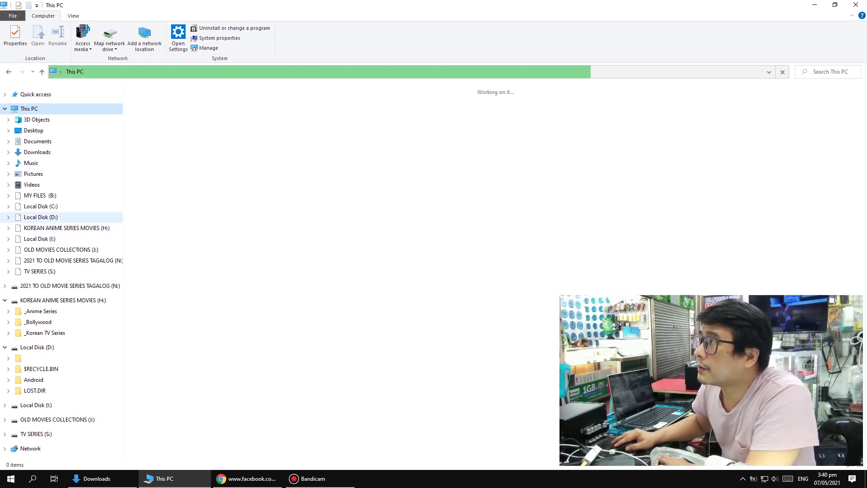
{"action": "left_click", "coordinate": [40, 217]}
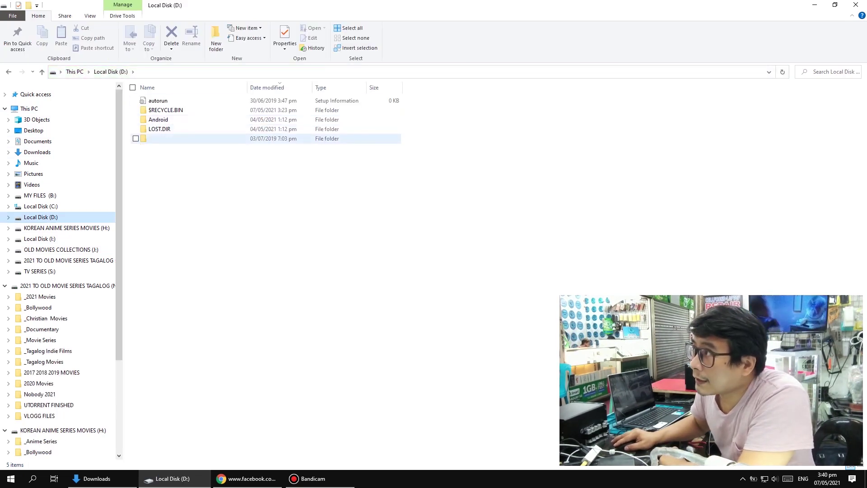
{"action": "left_click_drag", "start_coordinate": [431, 114], "coordinate": [377, 131]}
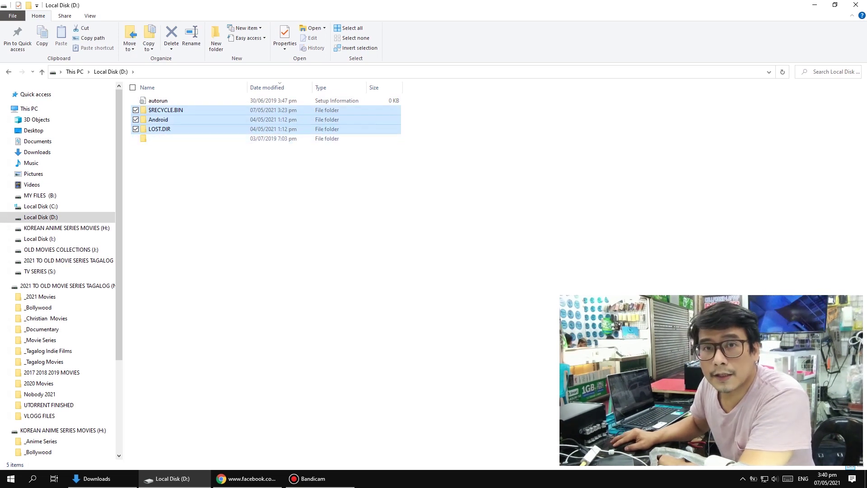
{"action": "scroll", "coordinate": [59, 271], "scroll_direction": "down", "scroll_amount": 9}
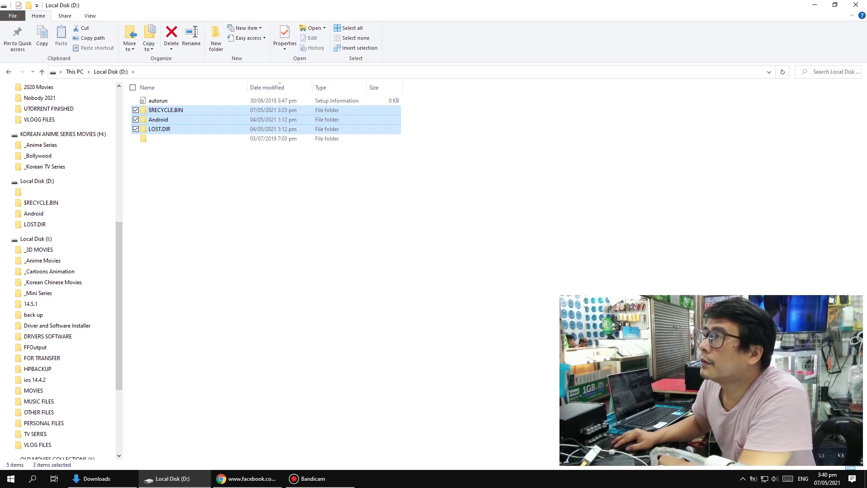
{"action": "left_click", "coordinate": [313, 198]}
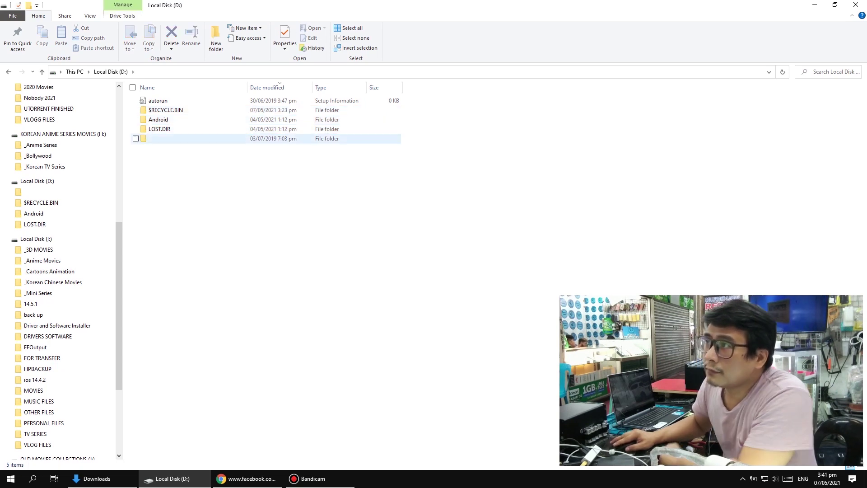
Step: Delete the autorun file from Local Disk (D:)
{"action": "left_click", "coordinate": [159, 100]}
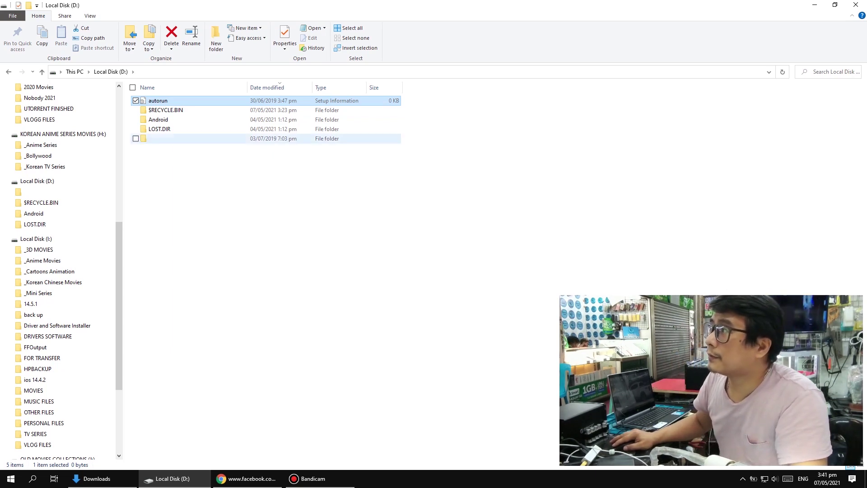
{"action": "key", "text": "Delete"}
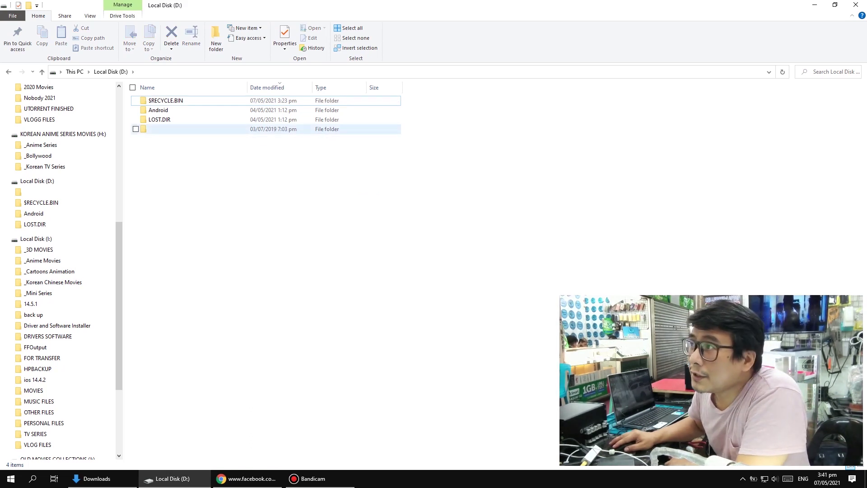
Step: Open the unnamed folder on Local Disk (D:), look through its files and subfolders, and return to the drive's root
{"action": "left_click", "coordinate": [194, 129]}
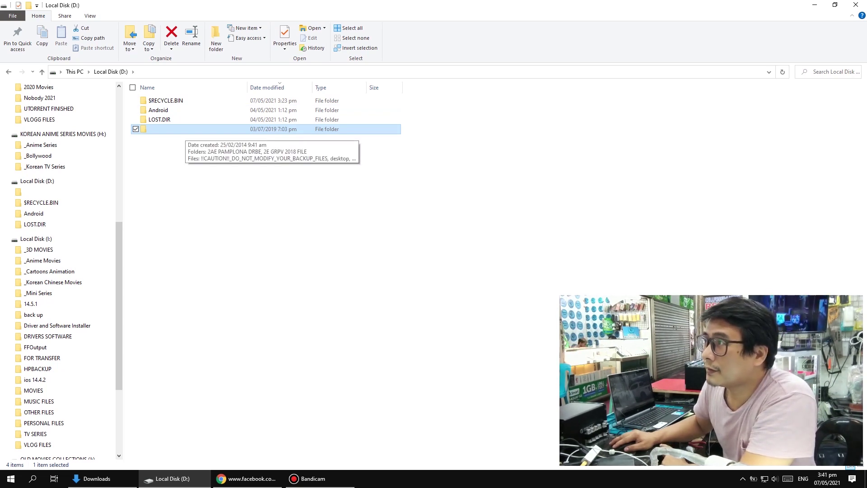
{"action": "double_click", "coordinate": [190, 129]}
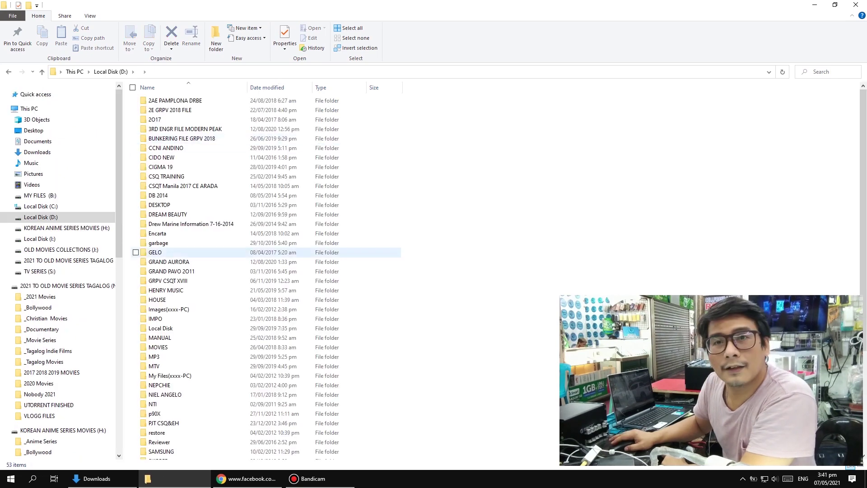
{"action": "scroll", "coordinate": [270, 253], "scroll_direction": "down", "scroll_amount": 5}
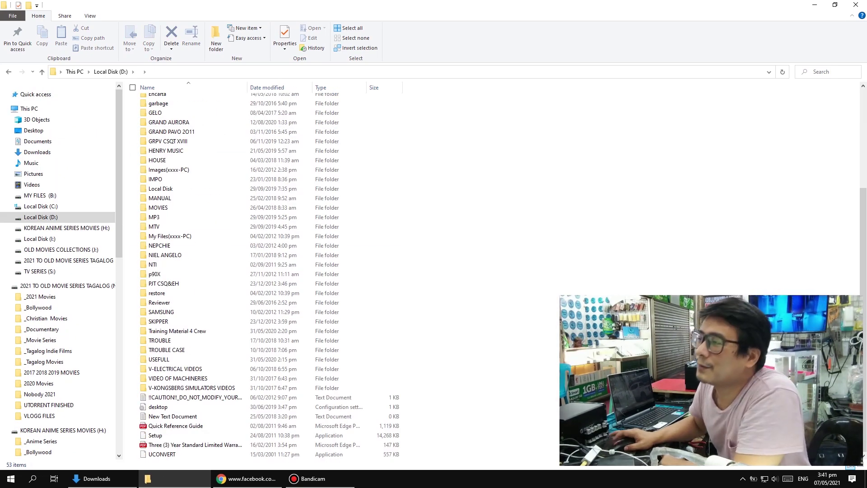
{"action": "scroll", "coordinate": [270, 271], "scroll_direction": "up", "scroll_amount": 5}
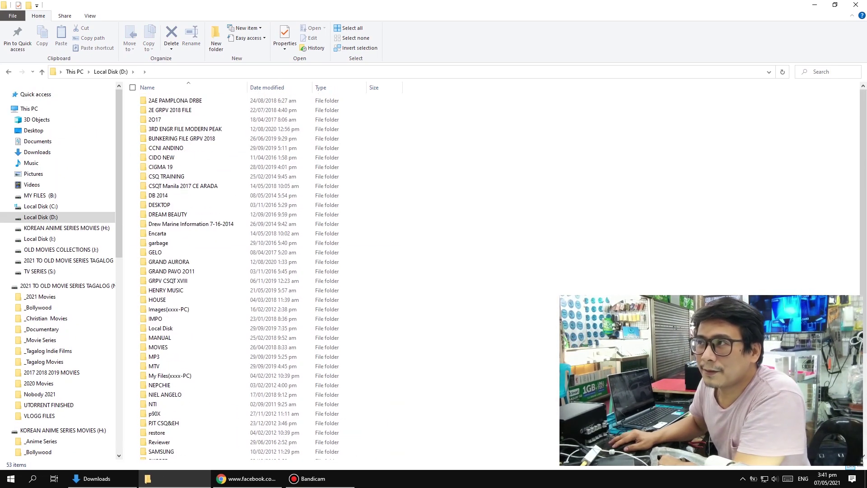
{"action": "left_click", "coordinate": [8, 72]}
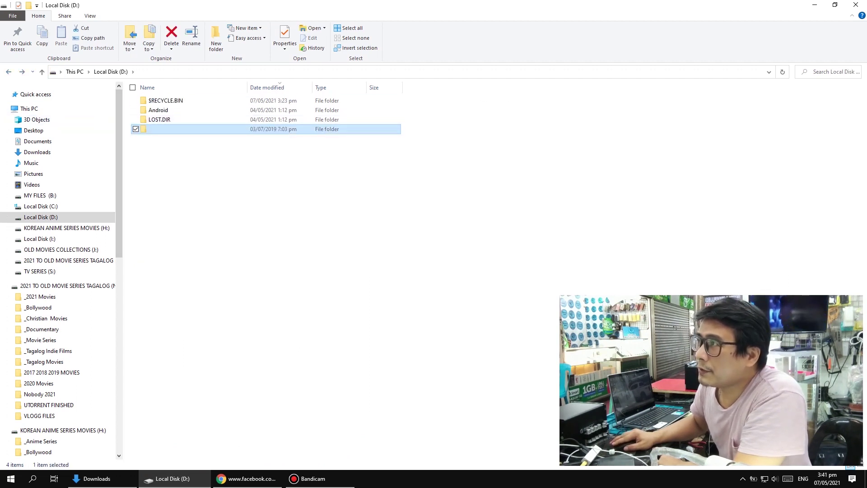
Step: Check the combined size of the $RECYCLE.BIN, Android and LOST.DIR folders in their properties, and close the dialog
{"action": "left_click_drag", "start_coordinate": [435, 122], "coordinate": [368, 103]}
{"action": "right_click", "coordinate": [201, 103]}
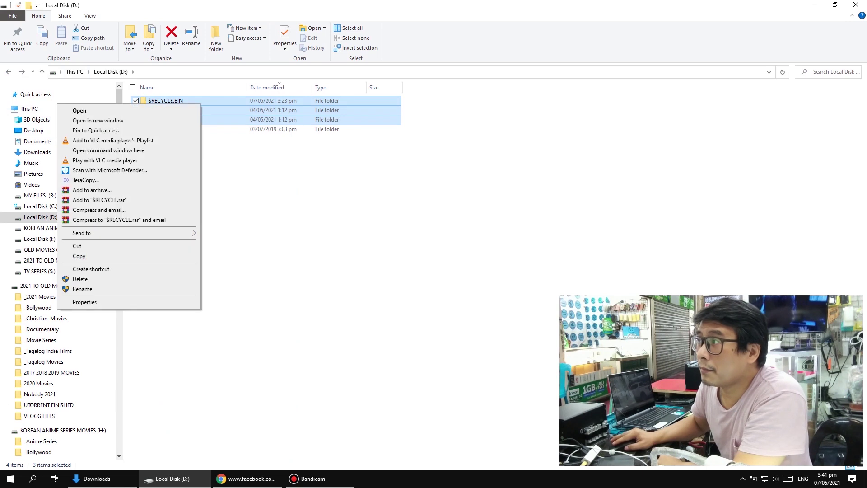
{"action": "left_click", "coordinate": [85, 302]}
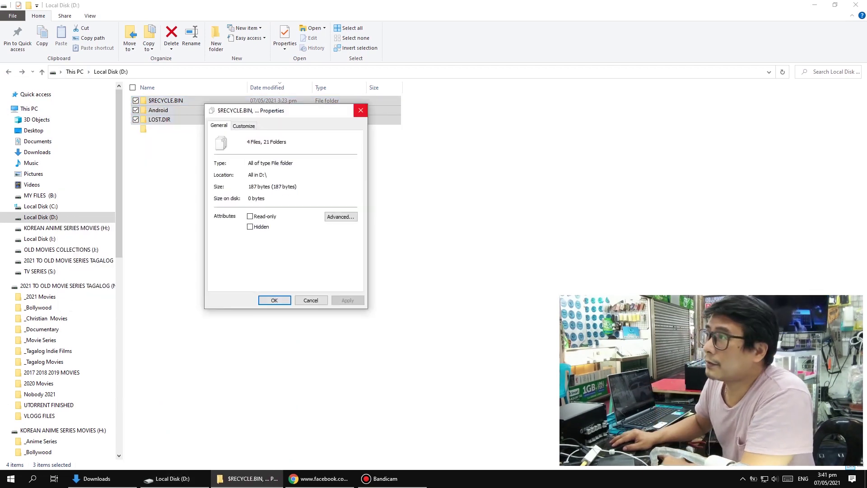
{"action": "left_click", "coordinate": [361, 110]}
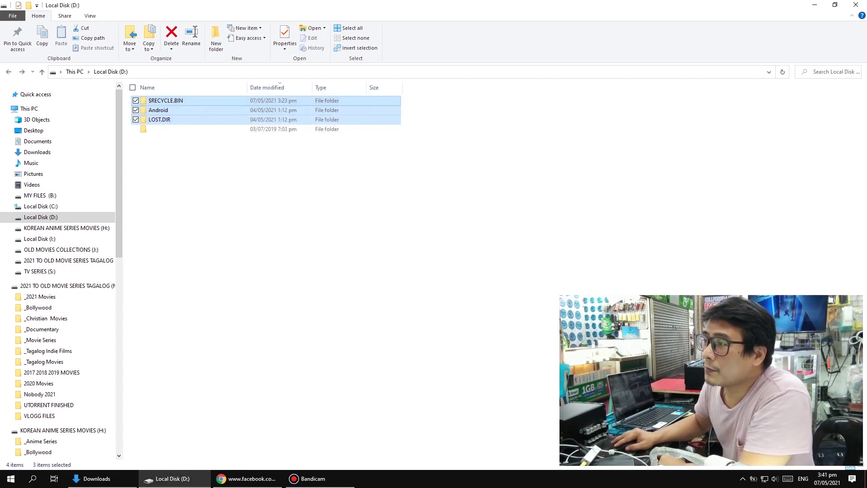
Step: Examine the unnamed folder's properties for its total size and file count, moving the dialog clear of the file list
{"action": "left_click", "coordinate": [149, 129]}
{"action": "right_click", "coordinate": [143, 129]}
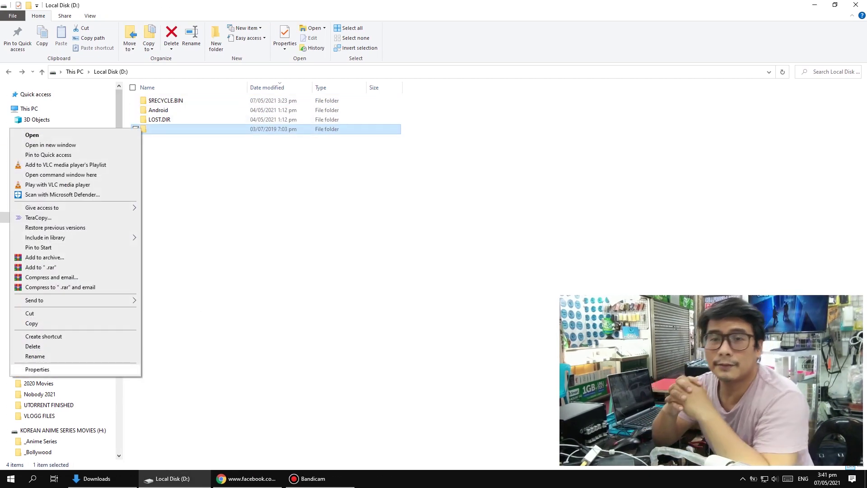
{"action": "left_click", "coordinate": [37, 369]}
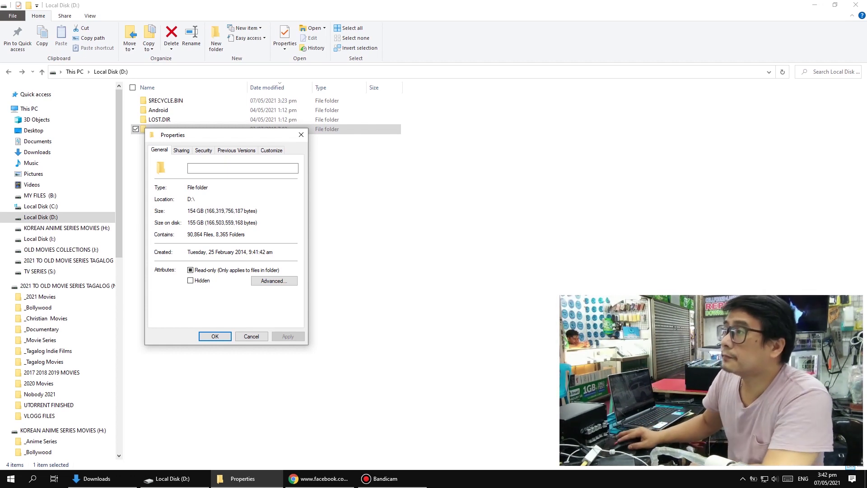
{"action": "left_click_drag", "start_coordinate": [226, 135], "coordinate": [568, 129]}
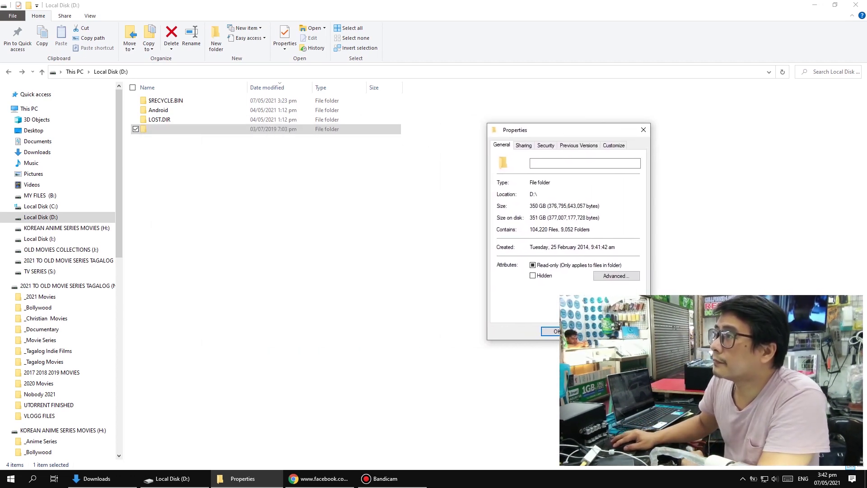
{"action": "left_click_drag", "start_coordinate": [568, 130], "coordinate": [349, 140]}
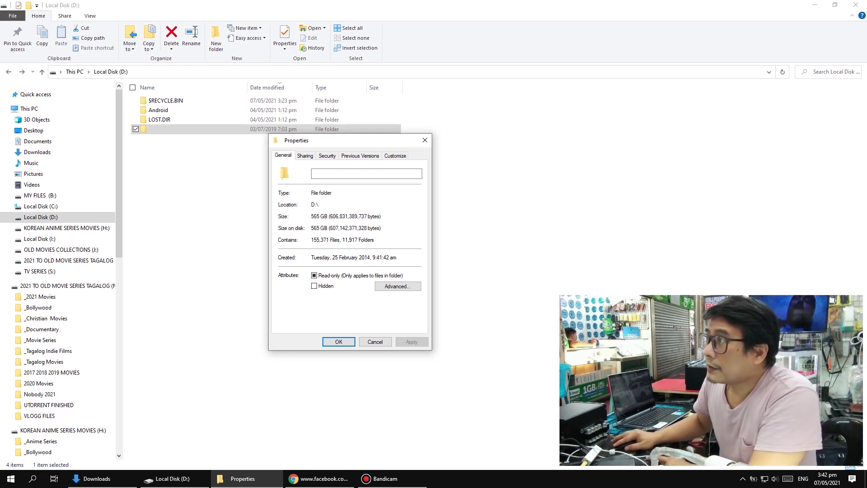
{"action": "left_click_drag", "start_coordinate": [358, 141], "coordinate": [273, 146]}
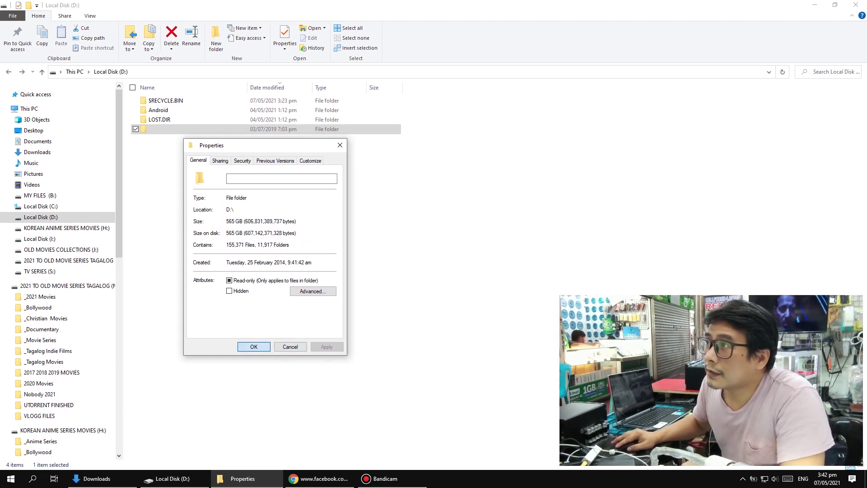
Step: Set the $RECYCLE.BIN, Android and LOST.DIR folders on Local Disk (D:) to read-only and hidden, including their subfolders and files
{"action": "left_click", "coordinate": [254, 346]}
{"action": "left_click", "coordinate": [271, 216]}
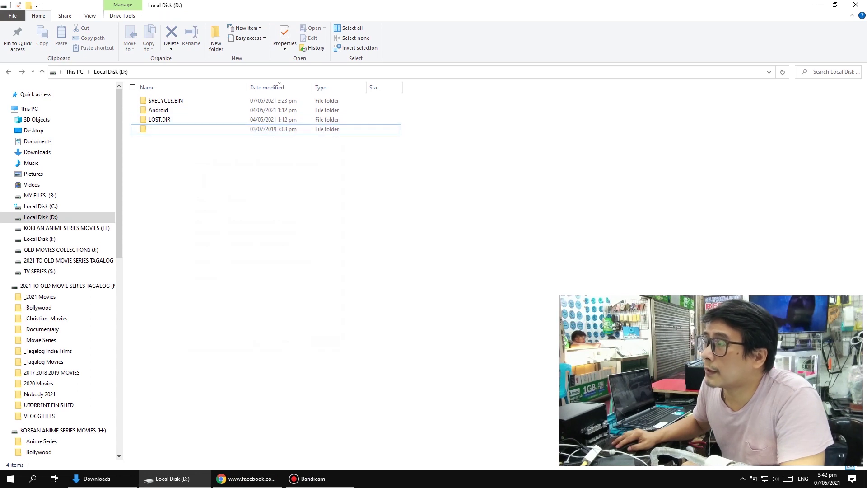
{"action": "left_click_drag", "start_coordinate": [461, 97], "coordinate": [181, 124]}
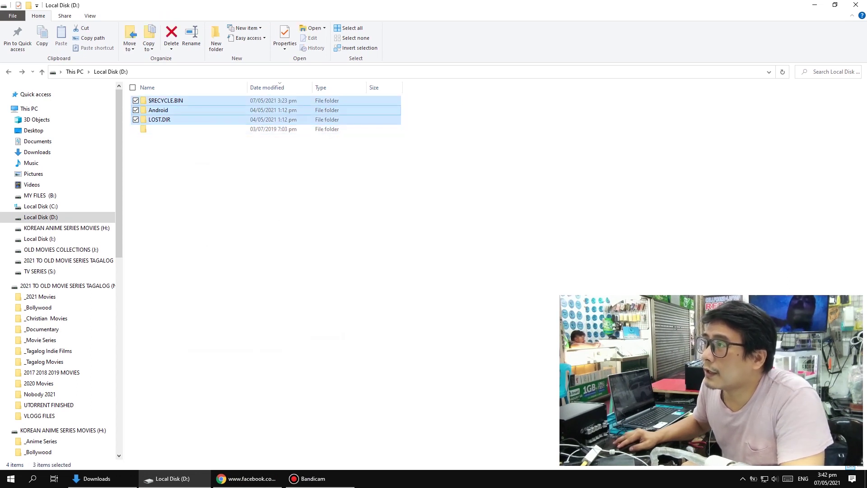
{"action": "right_click", "coordinate": [204, 113]}
{"action": "key", "text": "r"}
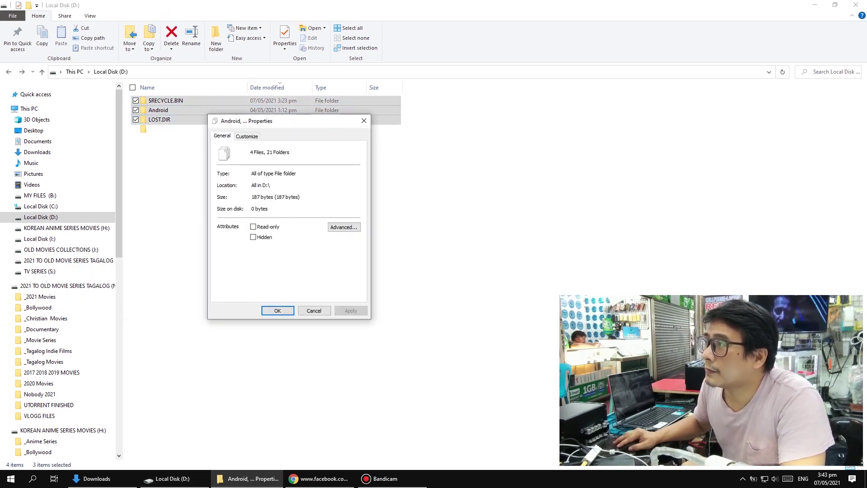
{"action": "key", "text": "alt+a"}
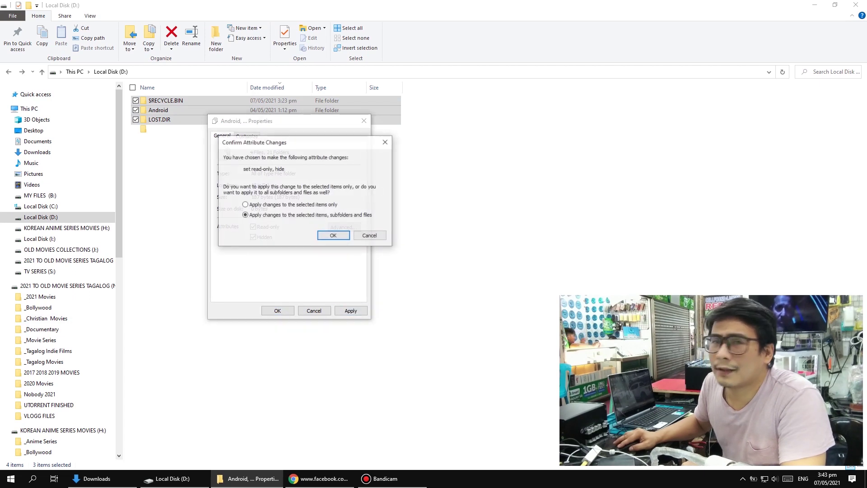
{"action": "key", "text": "Return"}
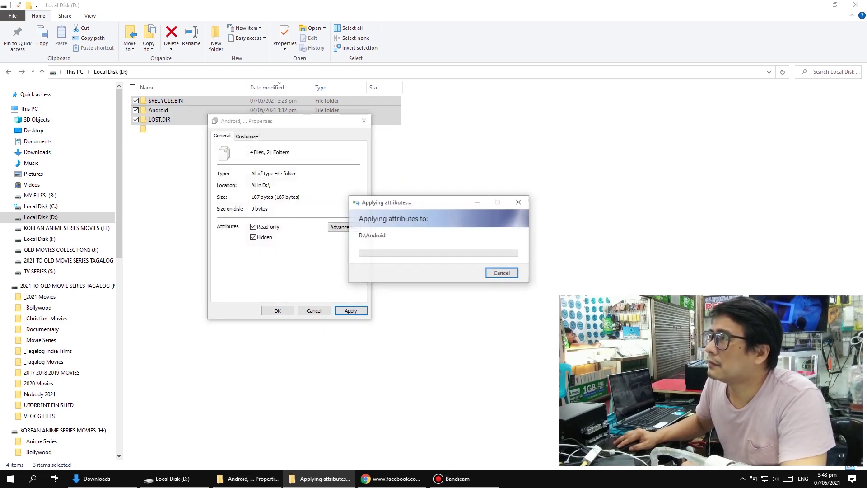
{"action": "left_click", "coordinate": [278, 311]}
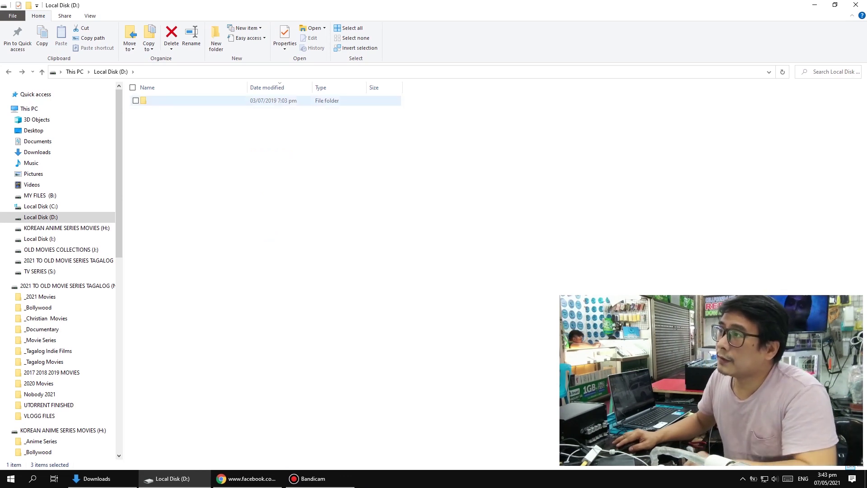
Step: Move the entire contents of the unnamed folder into the root of Local Disk (D:)
{"action": "double_click", "coordinate": [271, 101]}
{"action": "left_click", "coordinate": [262, 224]}
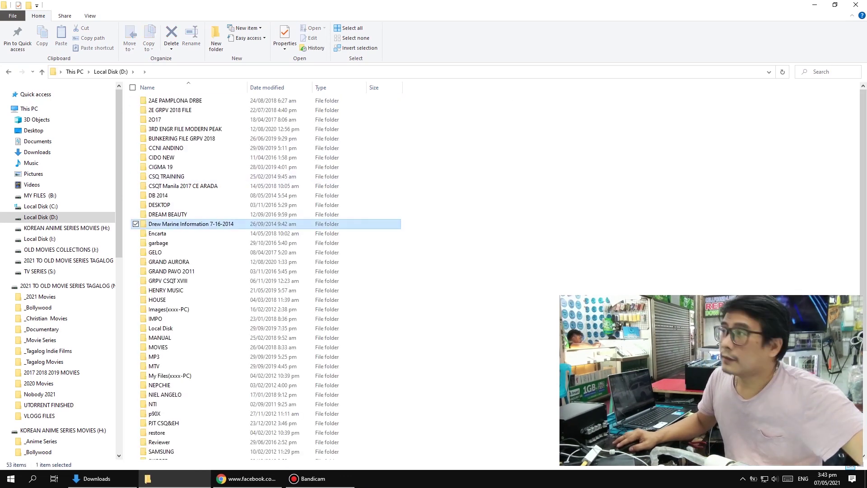
{"action": "key", "text": "ctrl+a"}
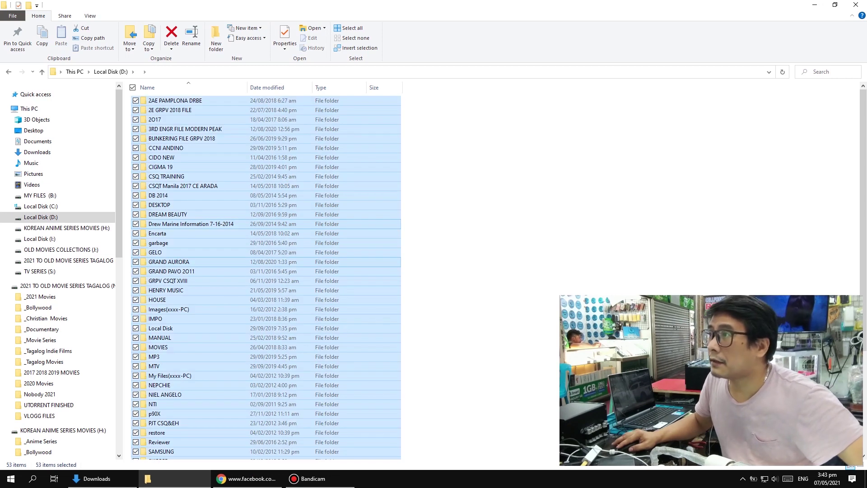
{"action": "key", "text": "ctrl+x"}
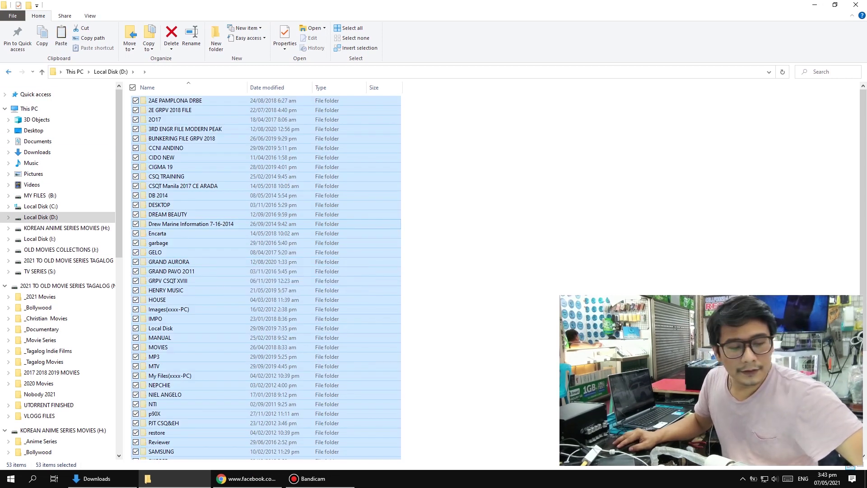
{"action": "left_click", "coordinate": [8, 71]}
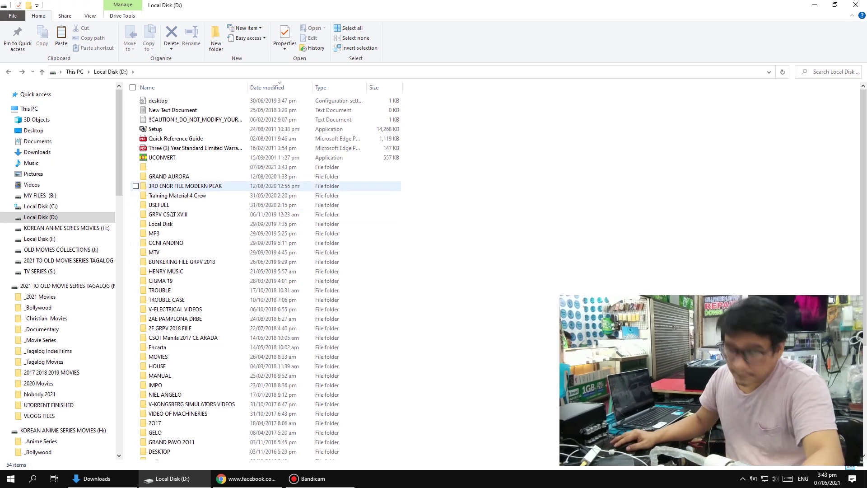
Step: Check the inside of the unnamed folder for leftover items, and delete the folder from the root of Local Disk (D:)
{"action": "left_click", "coordinate": [190, 167]}
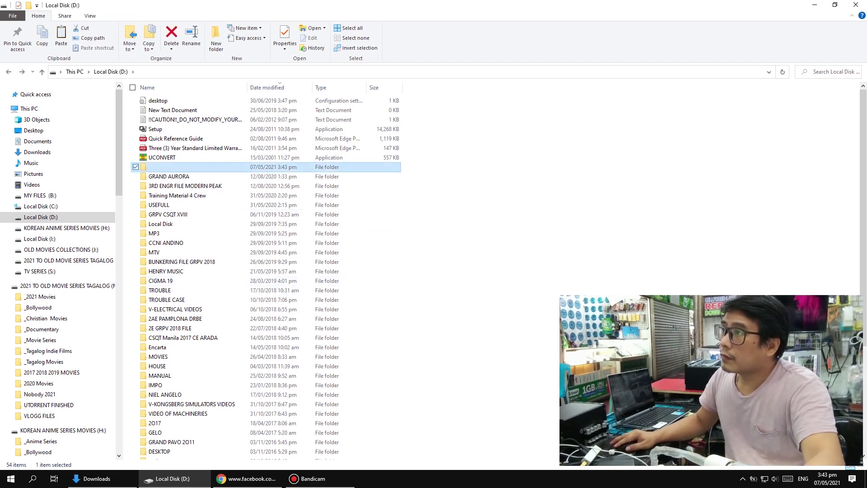
{"action": "key", "text": "Return"}
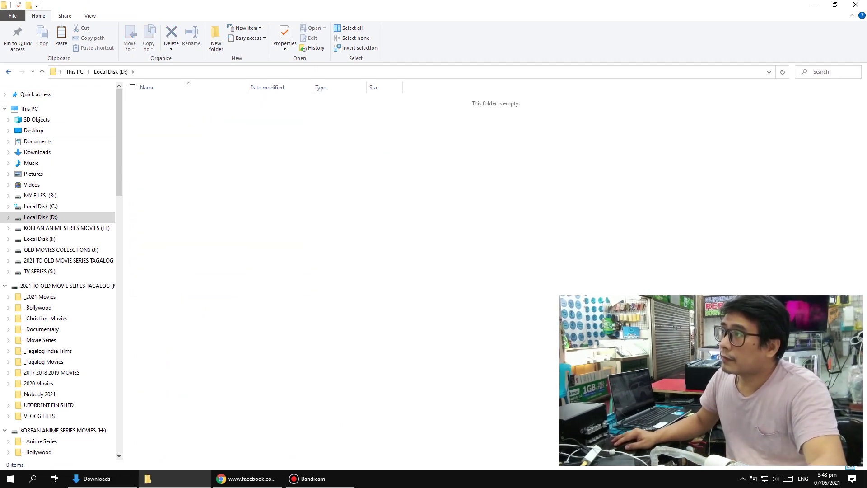
{"action": "key", "text": "BackSpace"}
{"action": "left_click", "coordinate": [194, 167]}
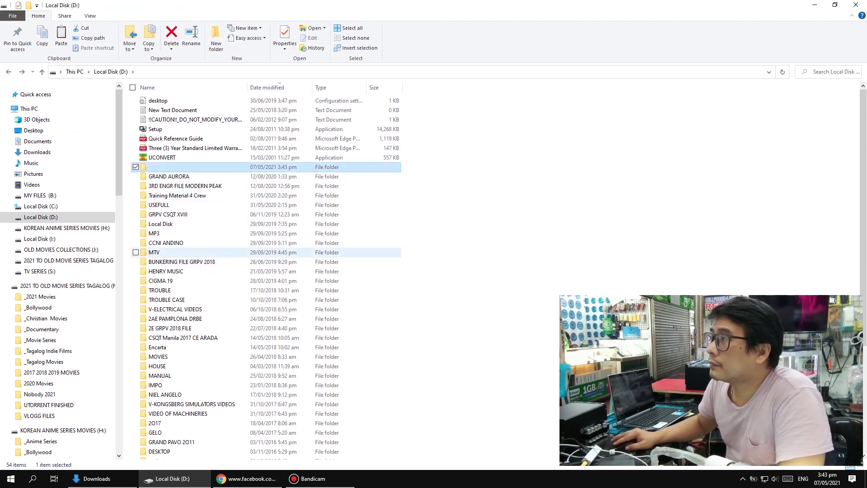
{"action": "key", "text": "Delete"}
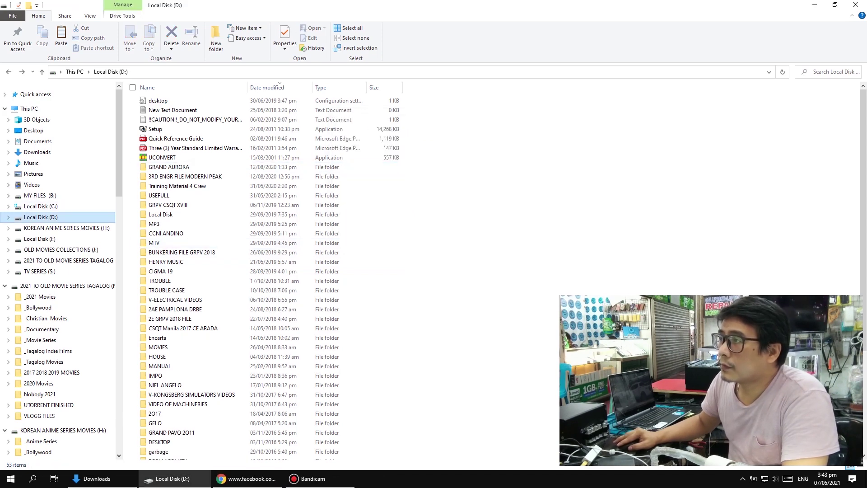
Step: Examine the used and free space in the properties of Local Disk (D:), moving the dialog clear of the navigation tree
{"action": "right_click", "coordinate": [6, 216]}
{"action": "left_click", "coordinate": [28, 440]}
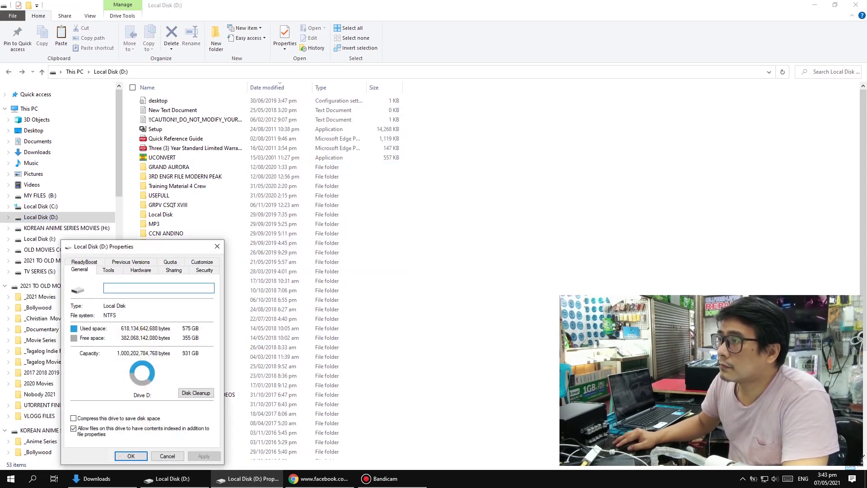
{"action": "left_click_drag", "start_coordinate": [143, 246], "coordinate": [407, 158]}
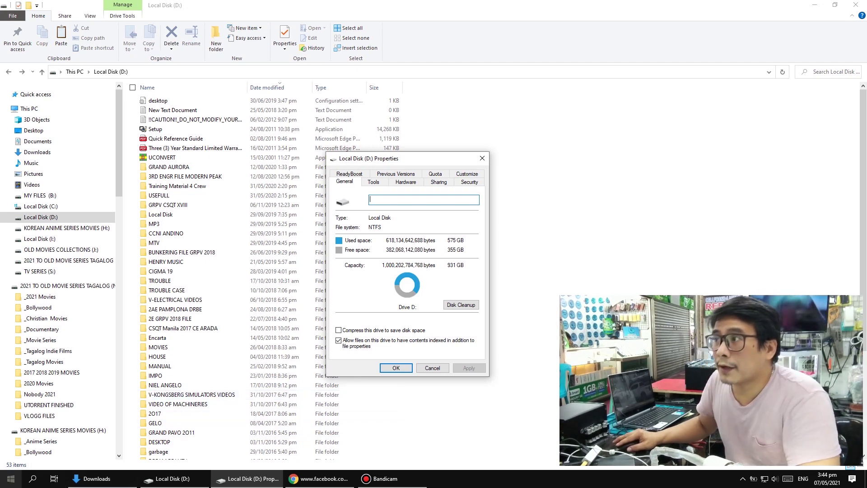
Step: Display the contents of the Downloads folder, leaving the drive's properties open
{"action": "left_click", "coordinate": [11, 479]}
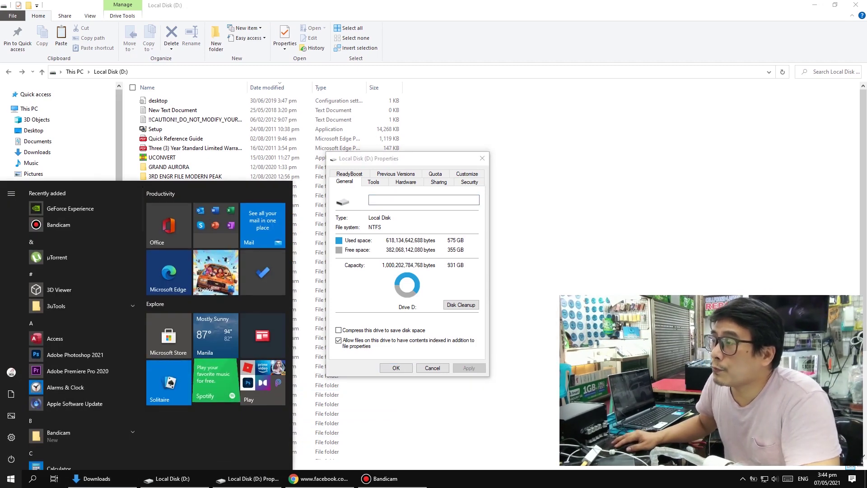
{"action": "left_click", "coordinate": [519, 181]}
{"action": "left_click", "coordinate": [37, 152]}
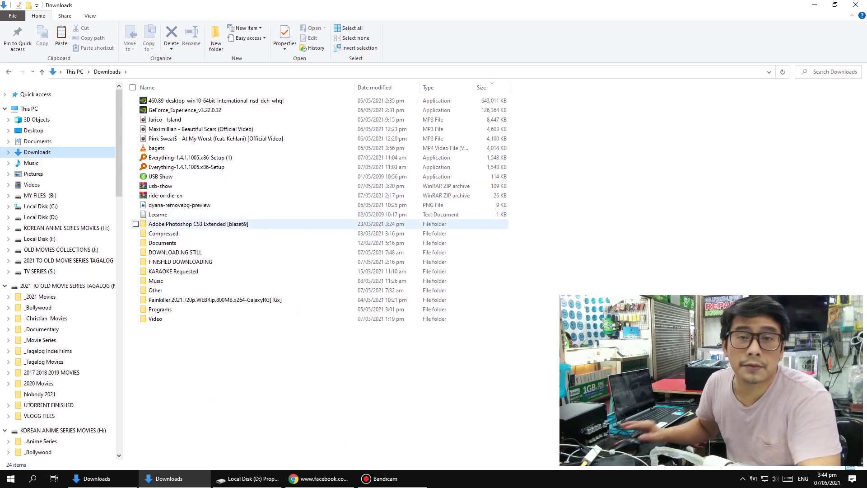